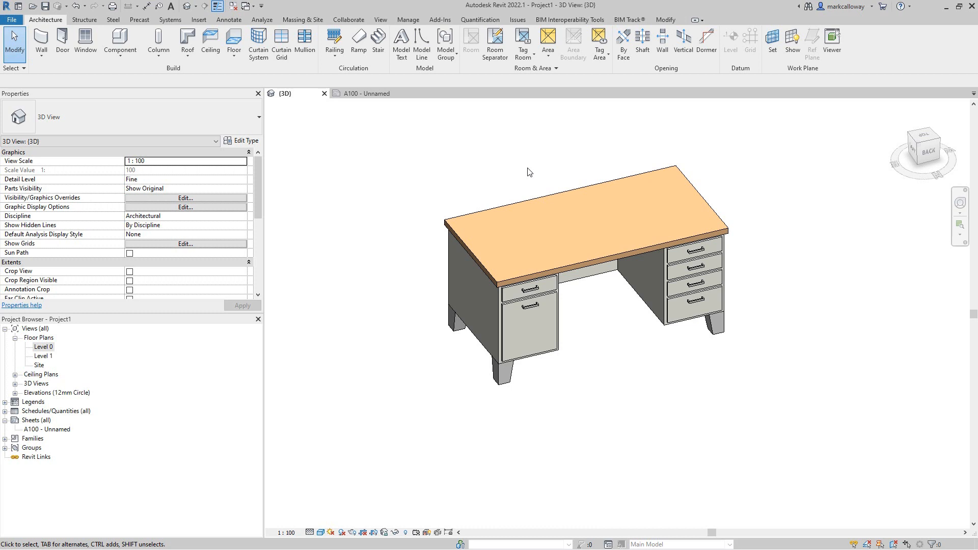
# Examine the type properties of the desk, including its size and material parameters.
pyautogui.click(409, 20)
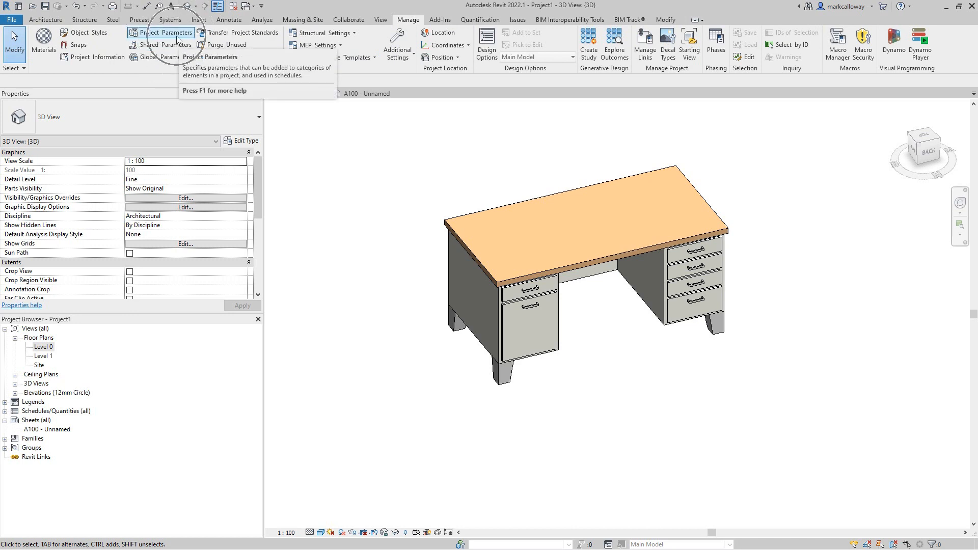
pyautogui.click(586, 259)
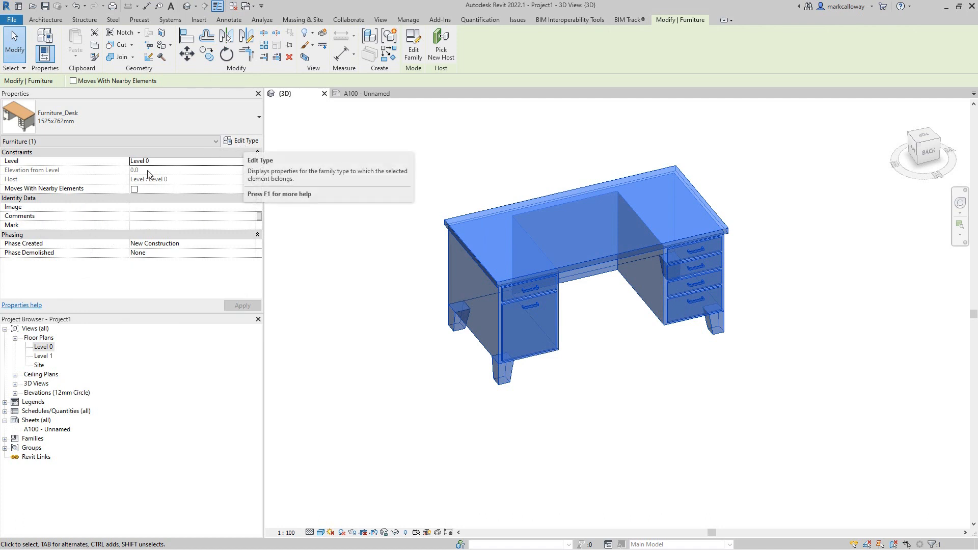
pyautogui.click(236, 143)
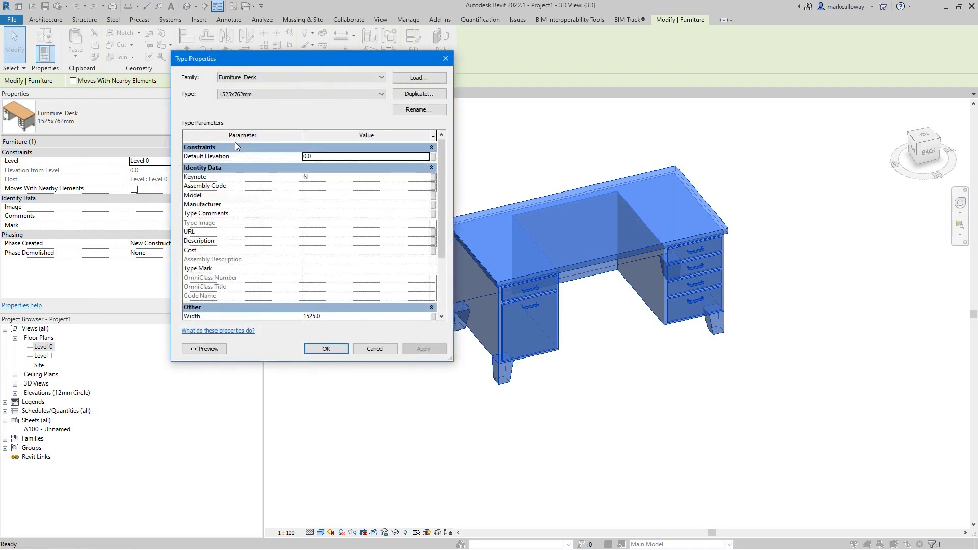
pyautogui.moveTo(441, 161); pyautogui.dragTo(441, 221)
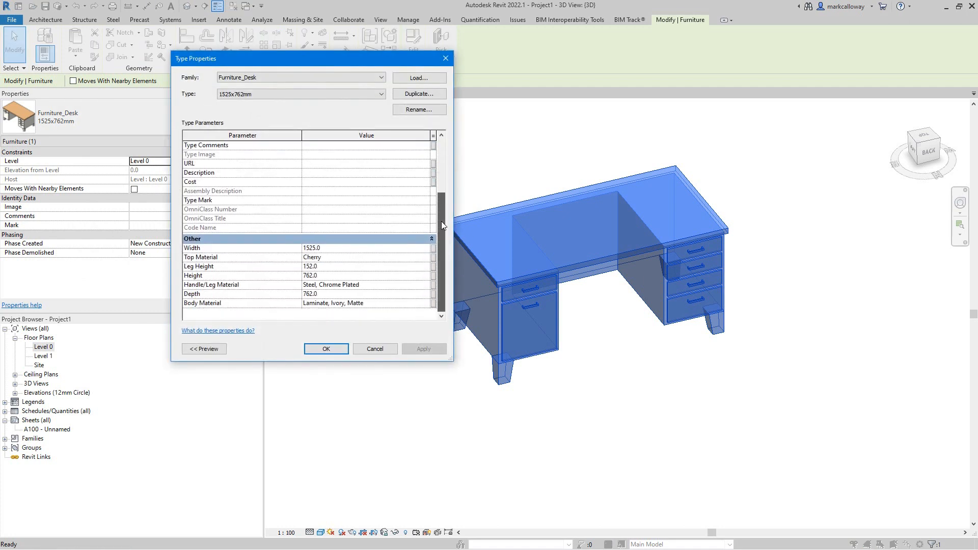
pyautogui.click(375, 349)
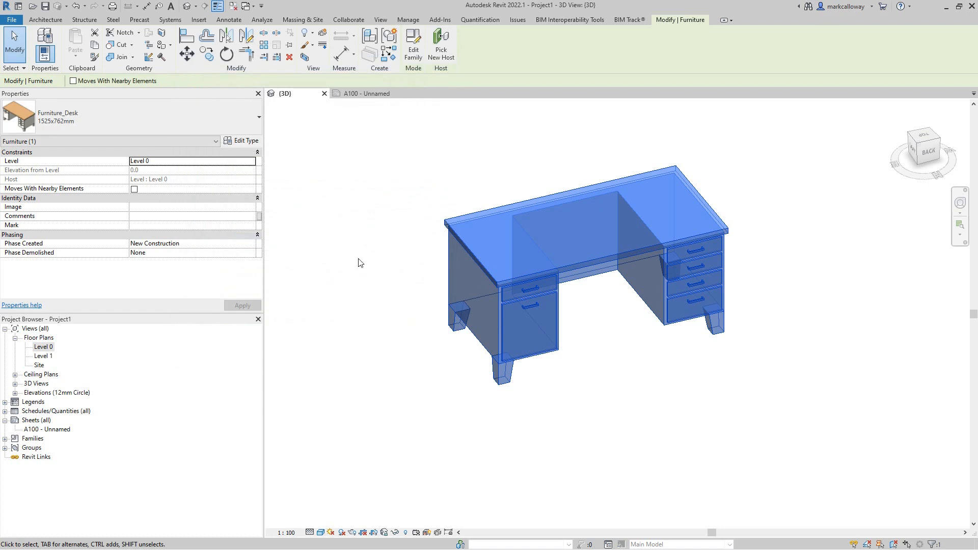
# Define a new project parameter named Shelf Location as a type parameter with the Text parameter type.
pyautogui.click(406, 20)
pyautogui.click(168, 32)
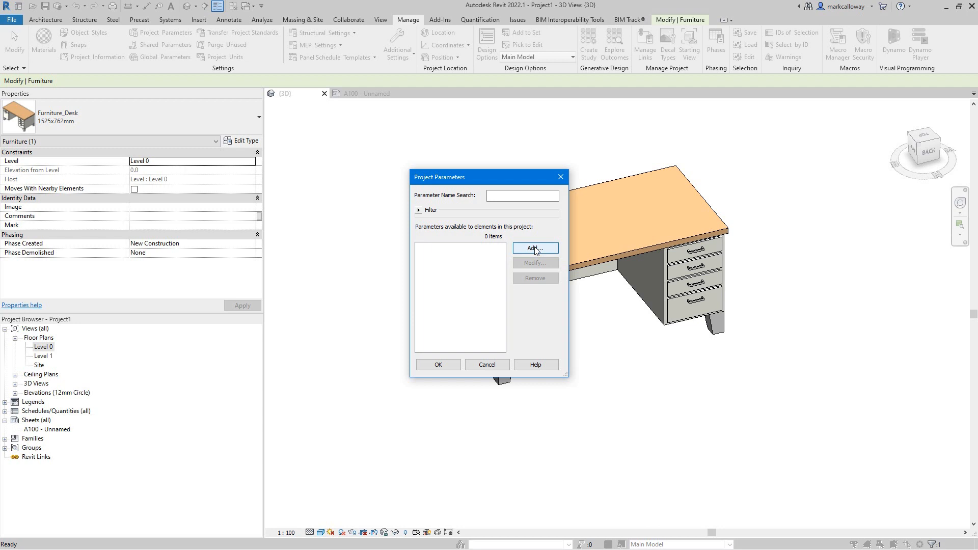
pyautogui.click(535, 249)
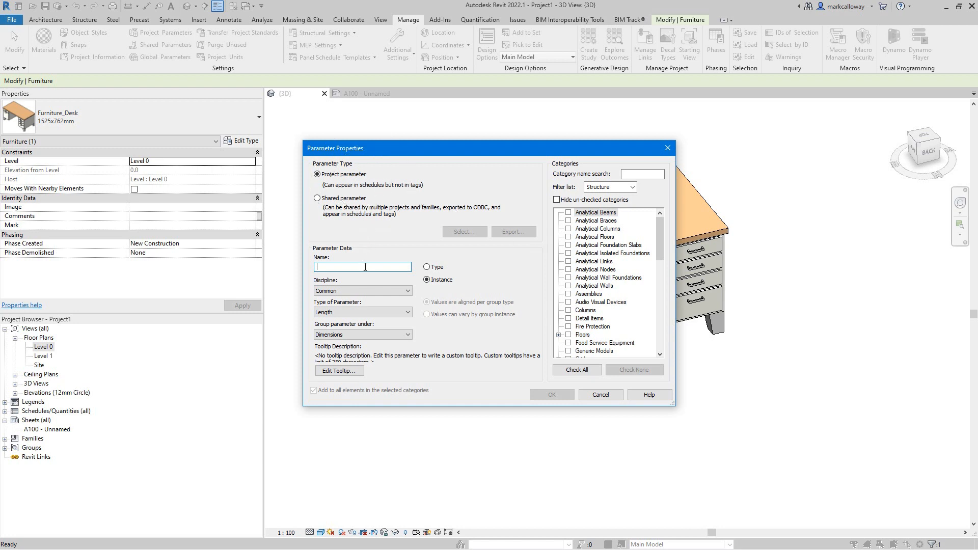
pyautogui.click(435, 274)
pyautogui.write('Shelf Loca')
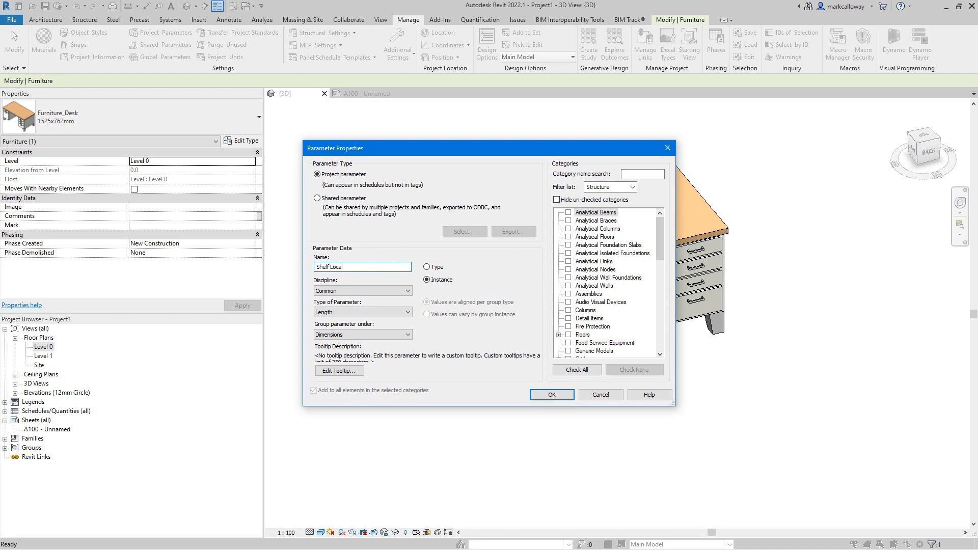
pyautogui.write('tion')
pyautogui.click(430, 284)
pyautogui.click(428, 269)
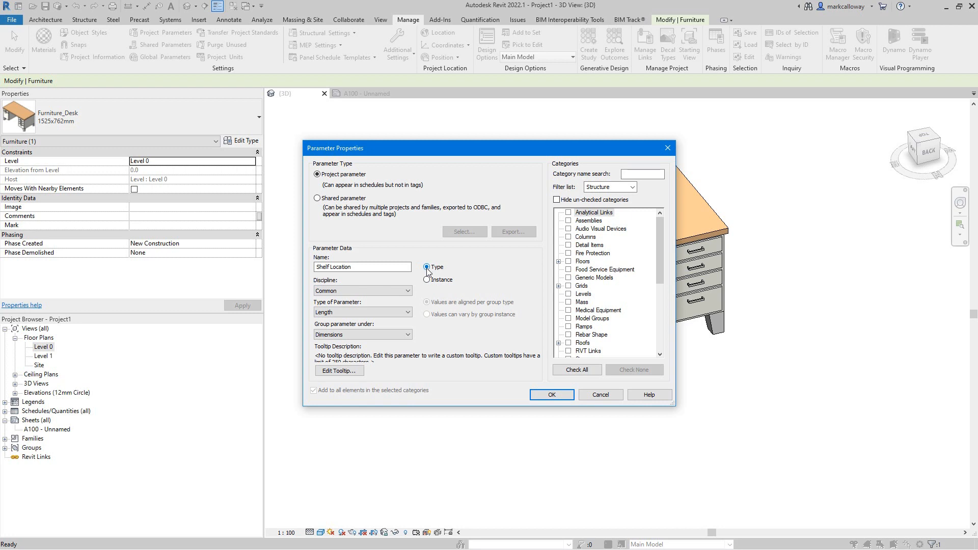
pyautogui.click(361, 312)
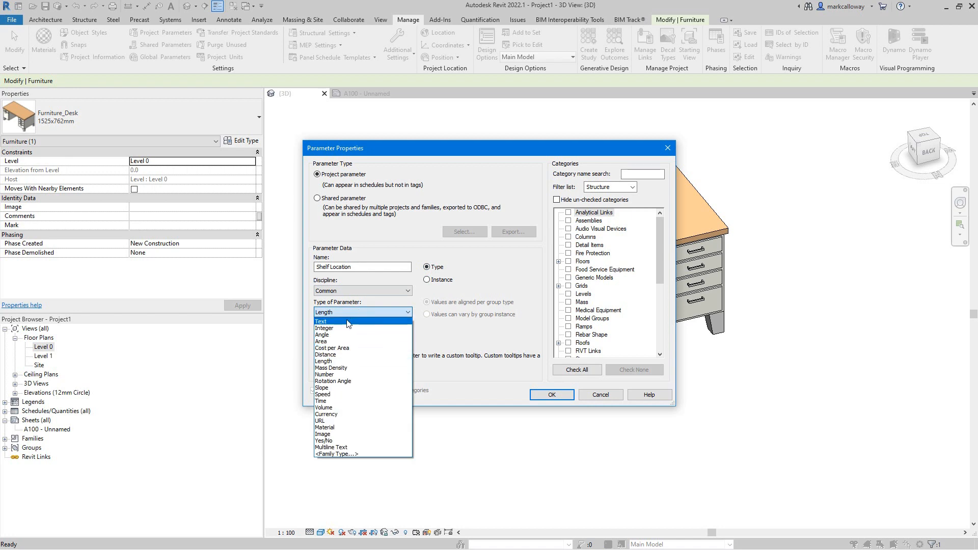
pyautogui.click(347, 322)
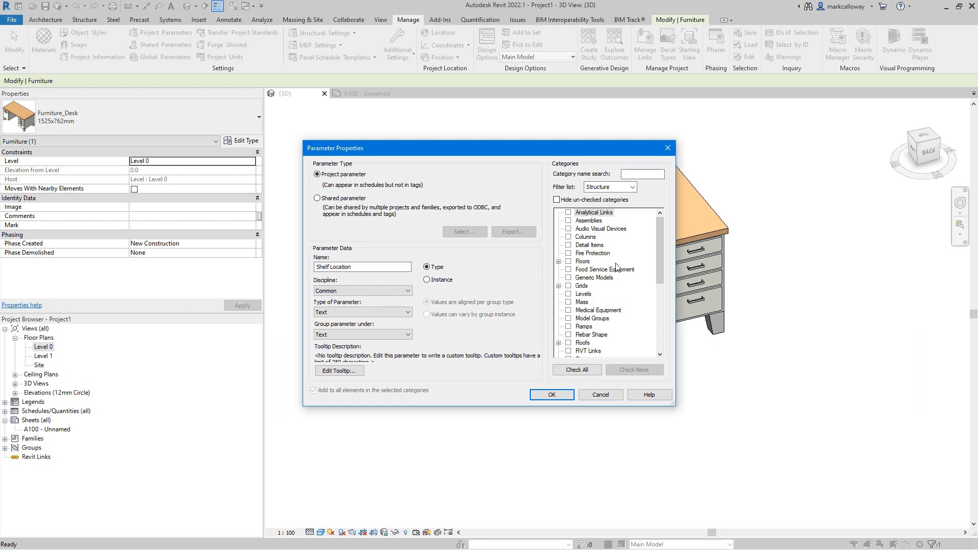
# Limit the category filter to Architecture, assign the Shelf Location parameter to the Furniture category and accept it.
pyautogui.moveTo(662, 237)
pyautogui.mouseDown()
pyautogui.moveTo(661, 284)
pyautogui.moveTo(661, 238)
pyautogui.mouseUp()
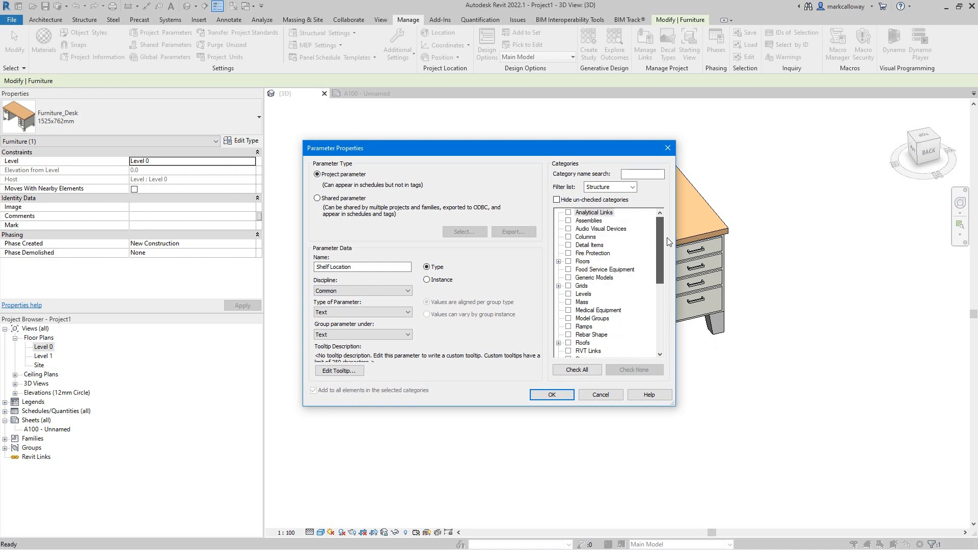
pyautogui.click(621, 187)
pyautogui.click(588, 197)
pyautogui.click(588, 205)
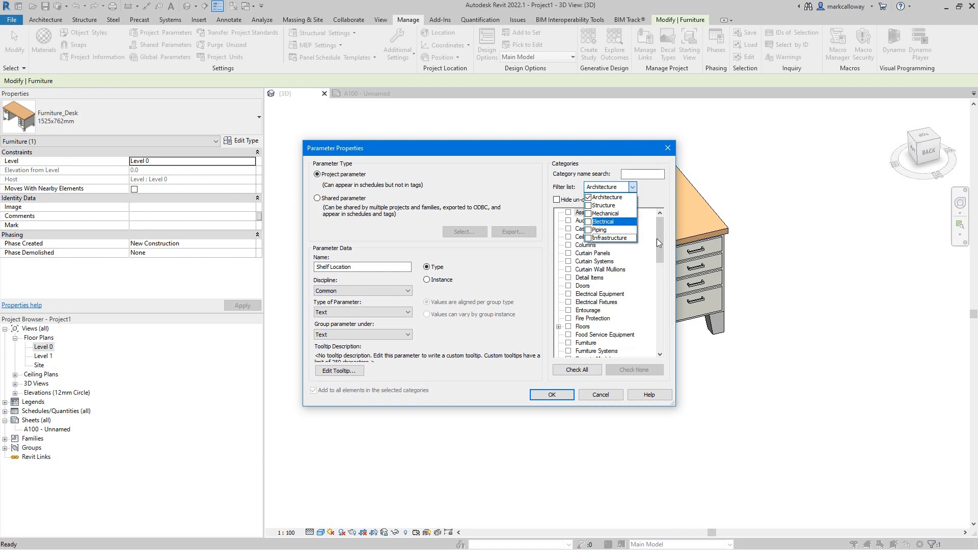
pyautogui.click(597, 343)
pyautogui.click(569, 343)
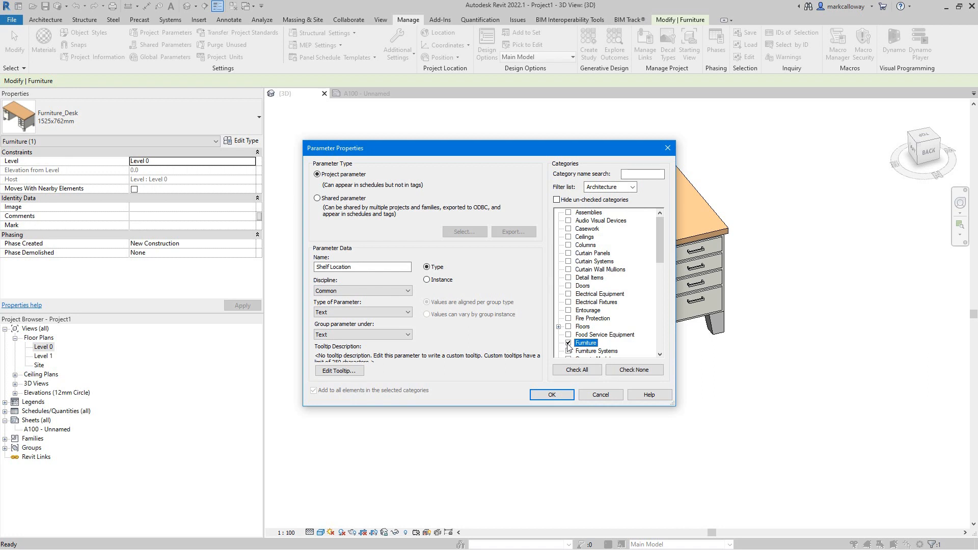
pyautogui.click(622, 188)
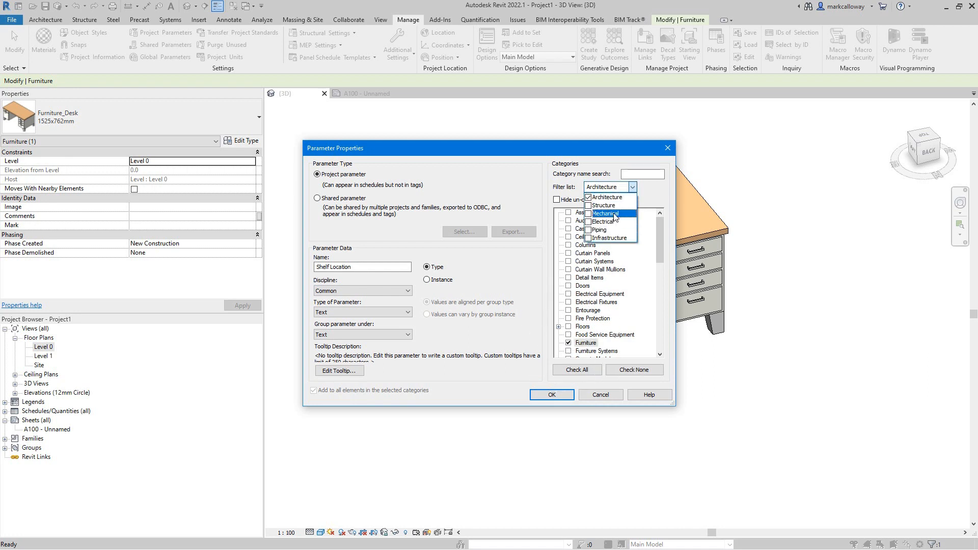
pyautogui.click(633, 188)
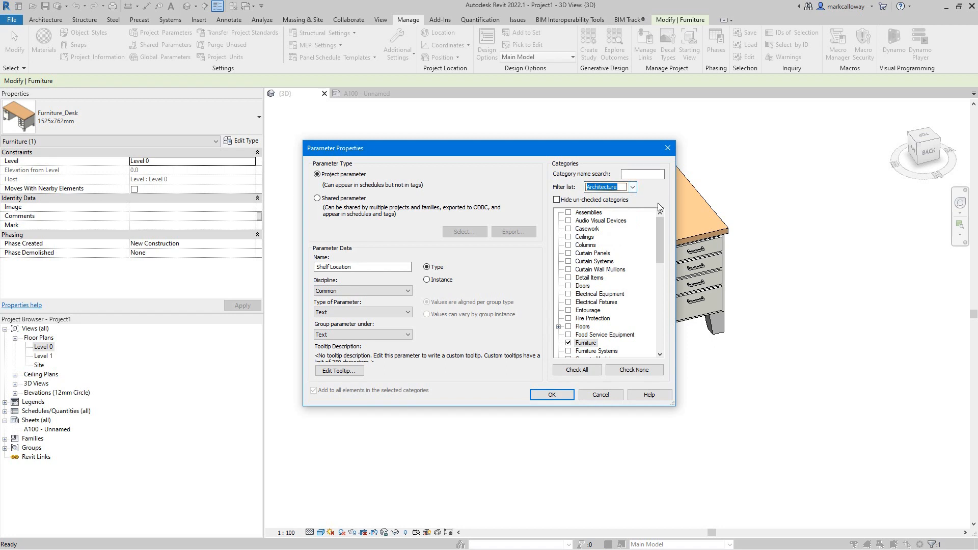
pyautogui.click(553, 396)
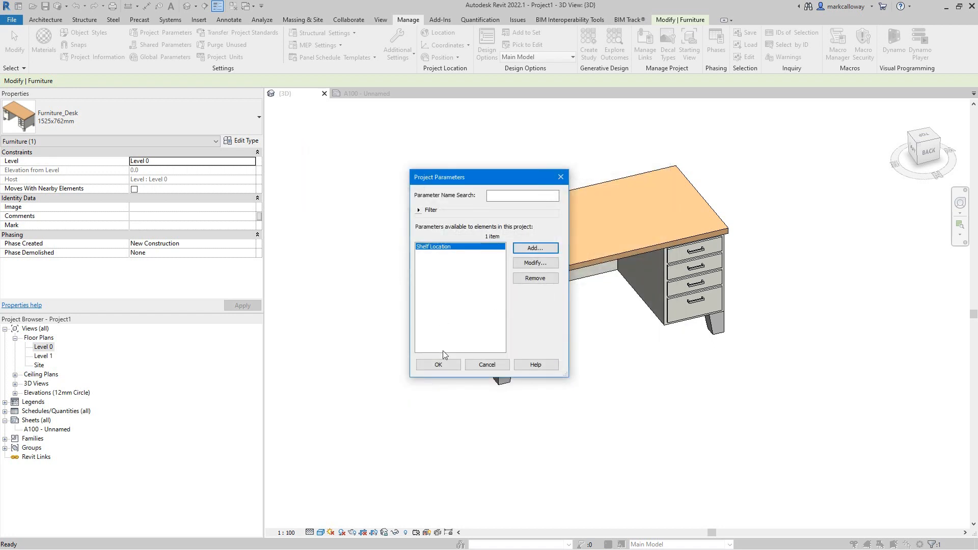
pyautogui.click(439, 365)
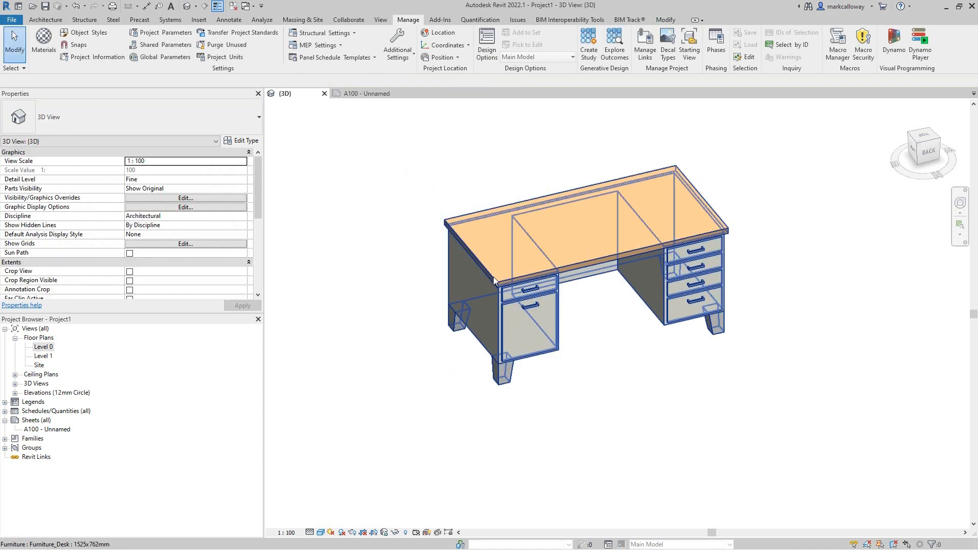
# Set Shelf Location to W2 in the desk's type properties.
pyautogui.click(494, 280)
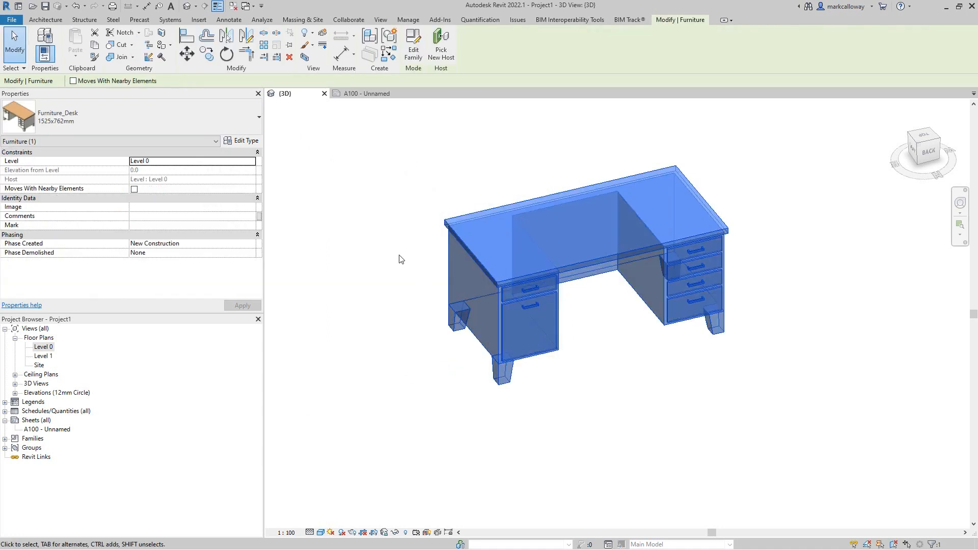
pyautogui.click(238, 140)
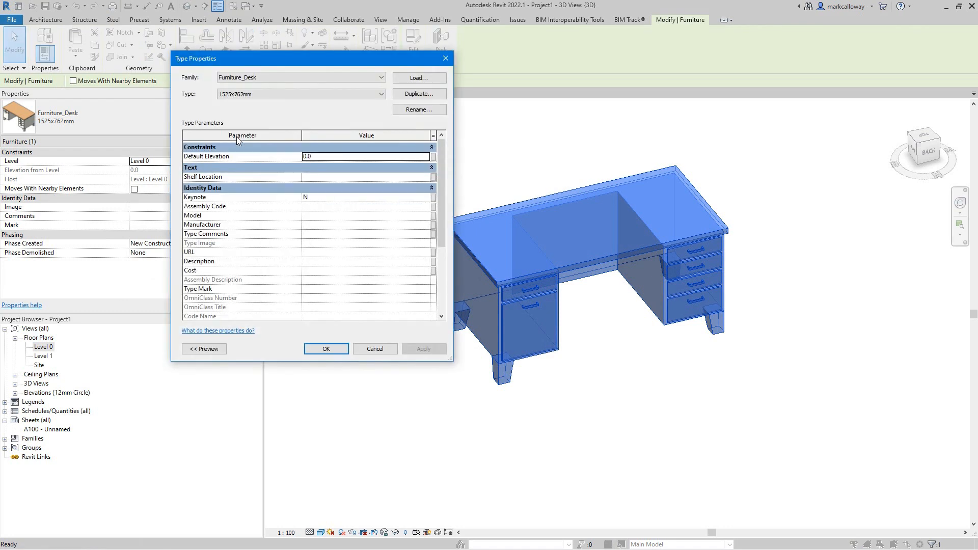
pyautogui.click(403, 178)
pyautogui.write('W2')
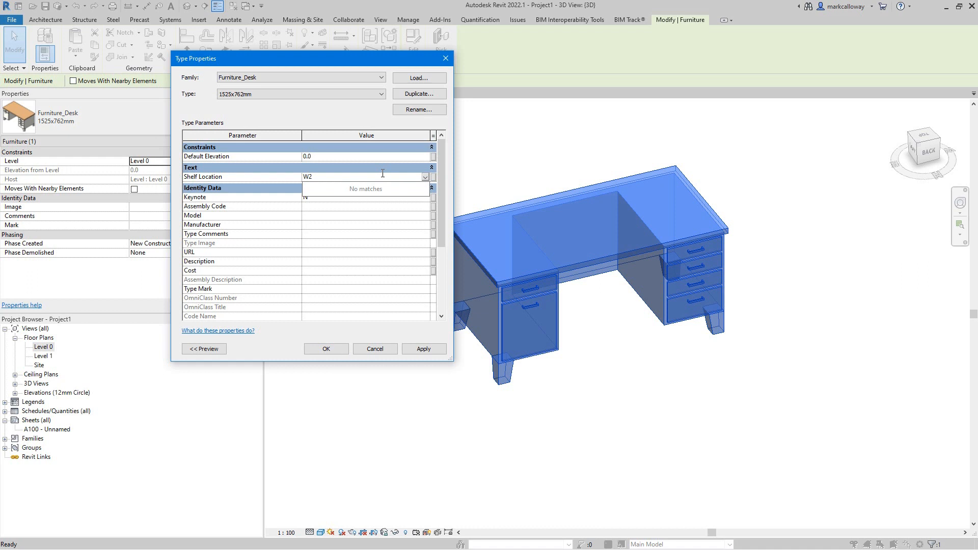
pyautogui.click(332, 351)
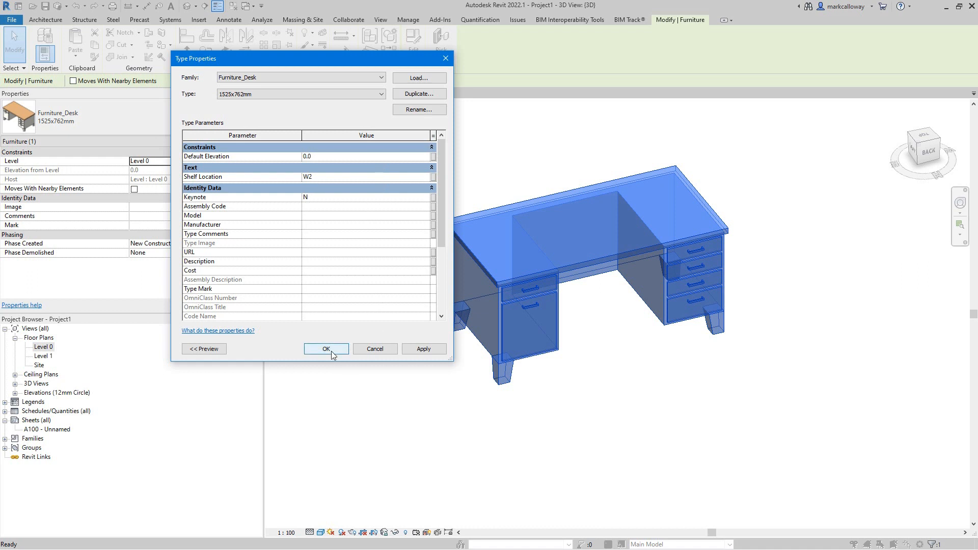
pyautogui.click(334, 351)
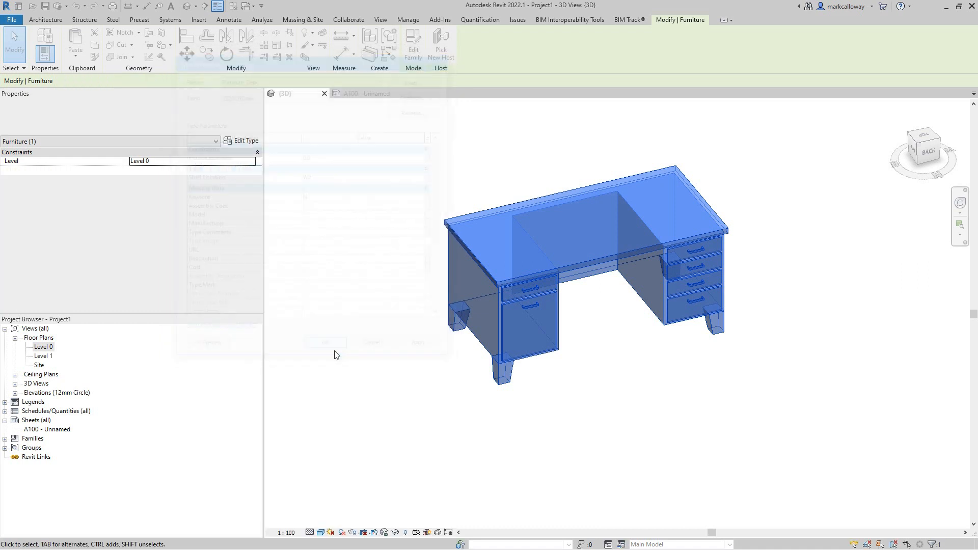
# Place a second Furniture_Desk 1525x762mm in front of the existing desk by creating a similar instance.
pyautogui.rightClick(497, 273)
pyautogui.click(534, 346)
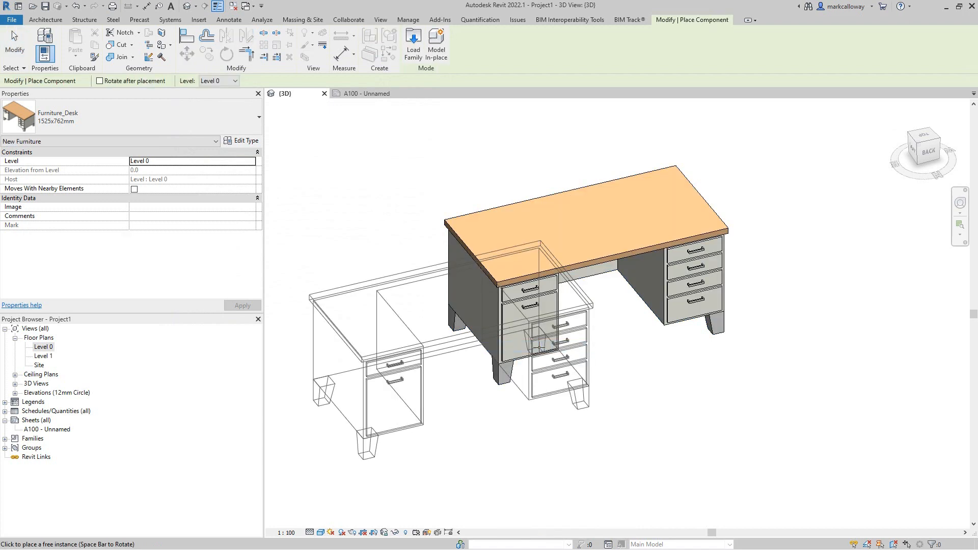
pyautogui.click(794, 430)
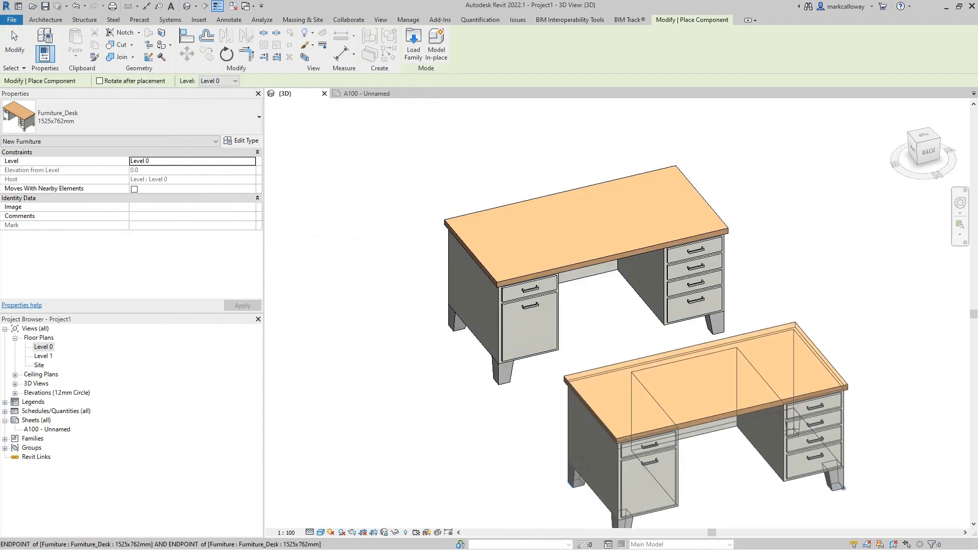
pyautogui.press('Escape')
pyautogui.press('Escape')
# Check the Shelf Location value in the second desk's type properties.
pyautogui.click(789, 396)
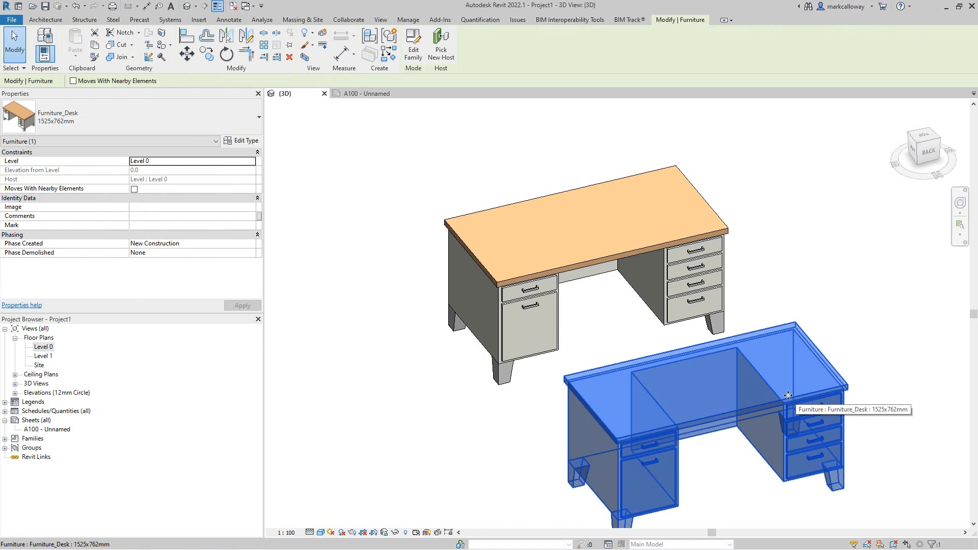
pyautogui.click(238, 142)
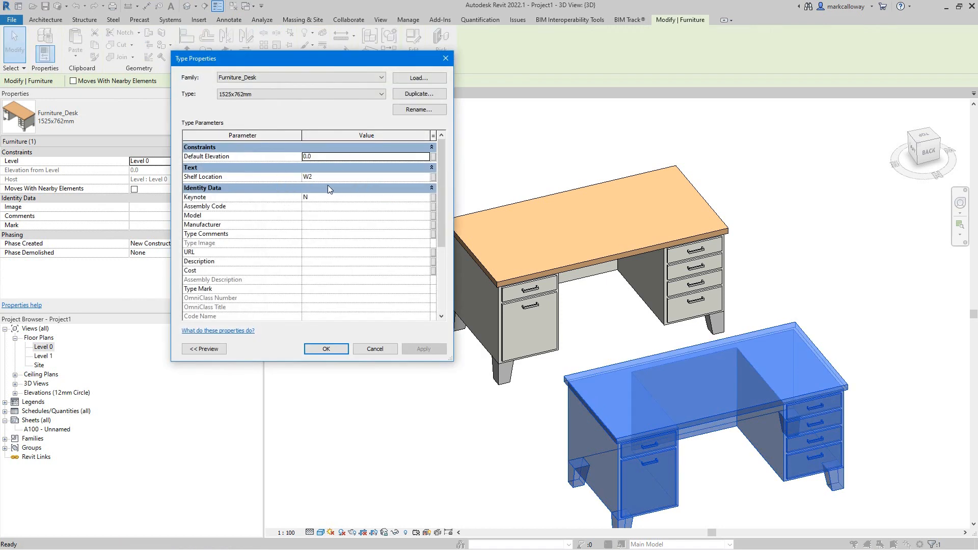
pyautogui.click(373, 350)
pyautogui.click(375, 355)
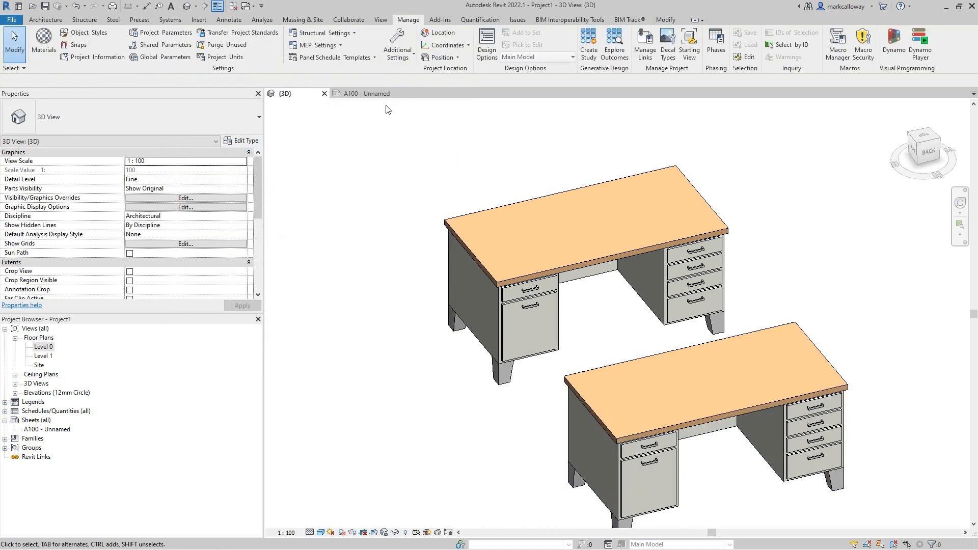
# Switch to sheet A100 and define a new instance project parameter named Planning Stage with the Text parameter type.
pyautogui.click(363, 94)
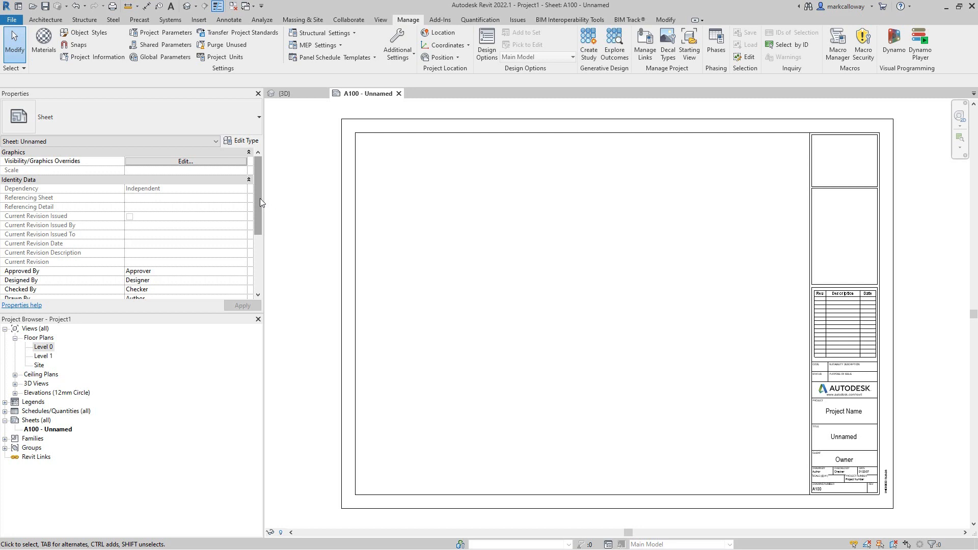
pyautogui.click(165, 34)
pyautogui.click(526, 249)
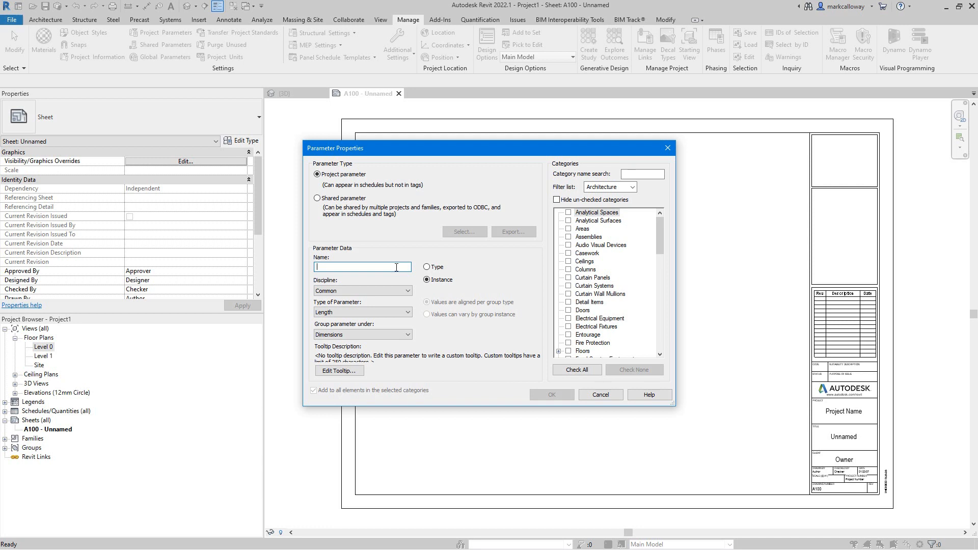
pyautogui.write('lann')
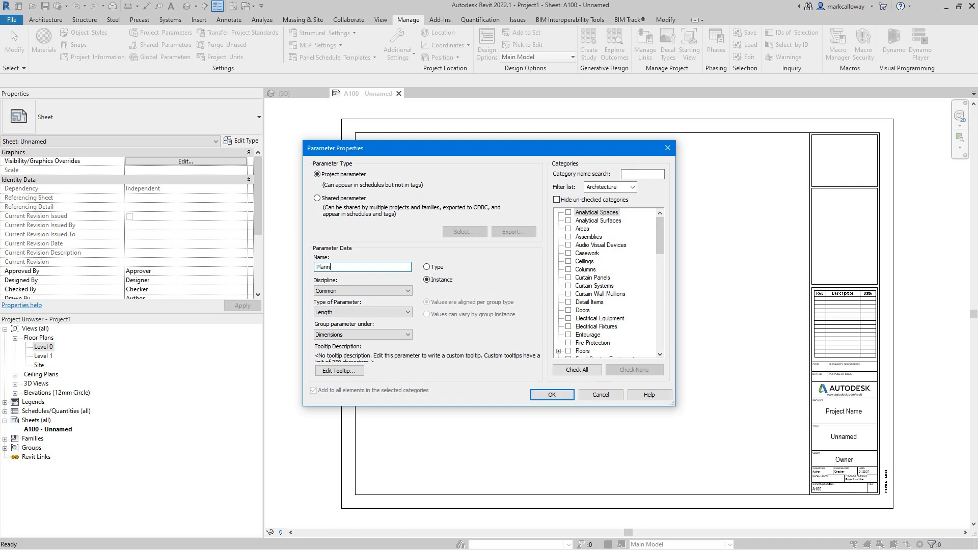
pyautogui.write('ing Stage')
pyautogui.click(406, 312)
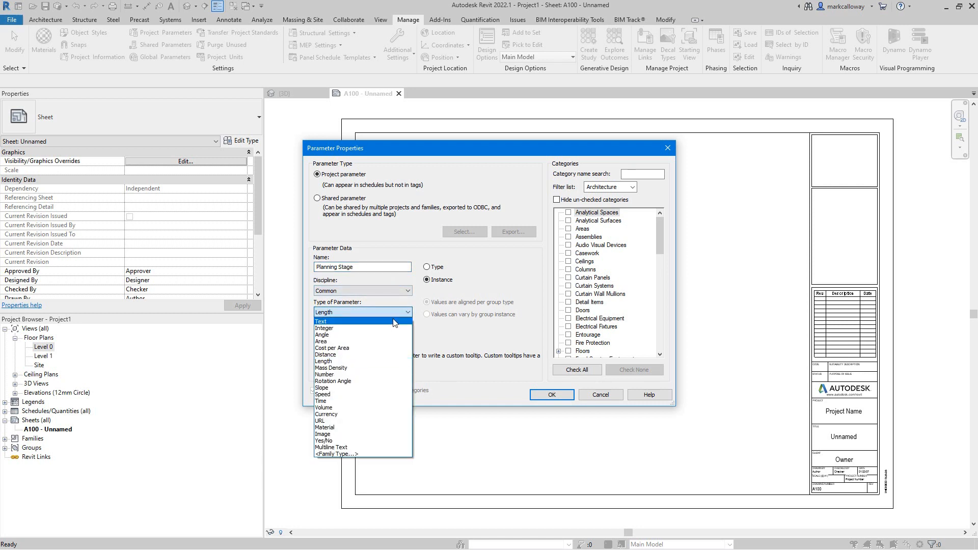
pyautogui.click(392, 321)
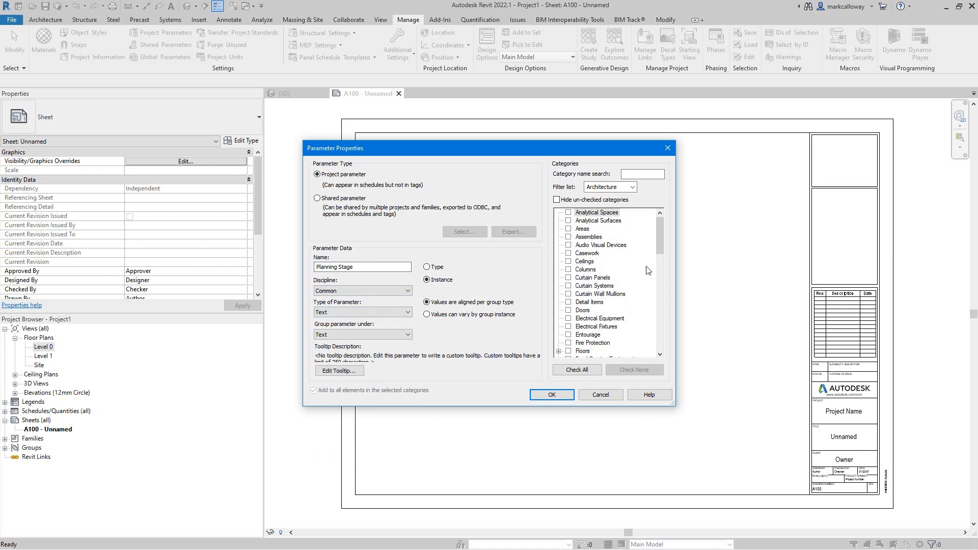
# Assign the Planning Stage parameter to the Sheets category and accept it.
pyautogui.moveTo(659, 246); pyautogui.dragTo(659, 341)
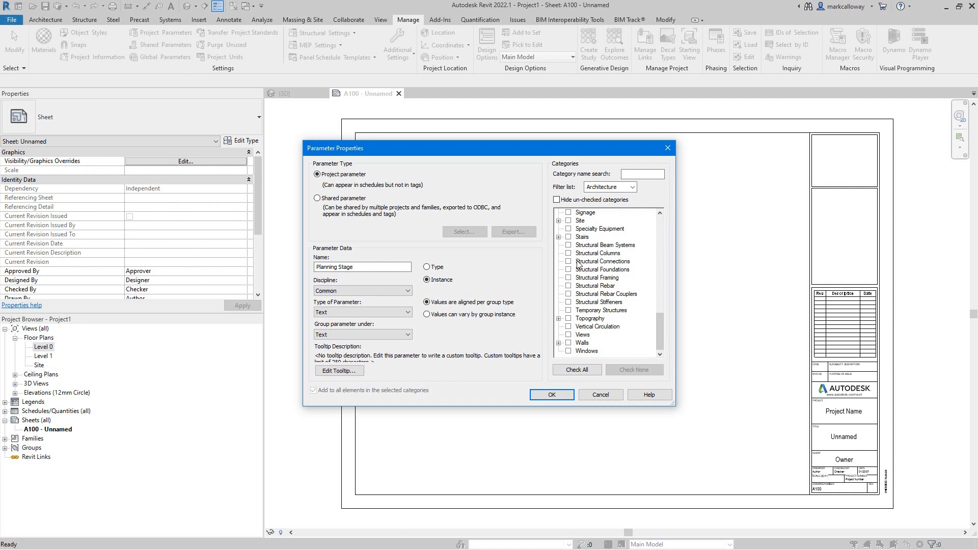
pyautogui.scroll(4, 606, 288)
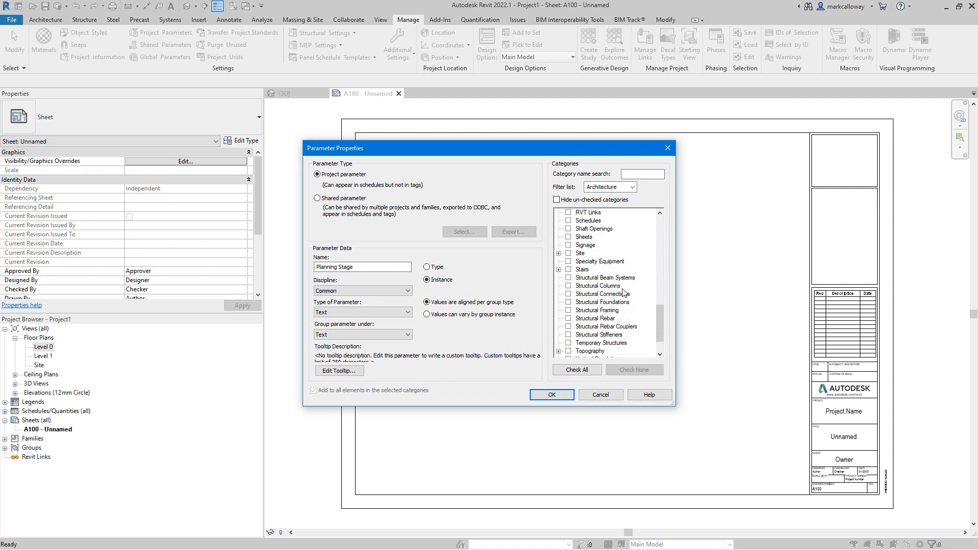
pyautogui.click(569, 237)
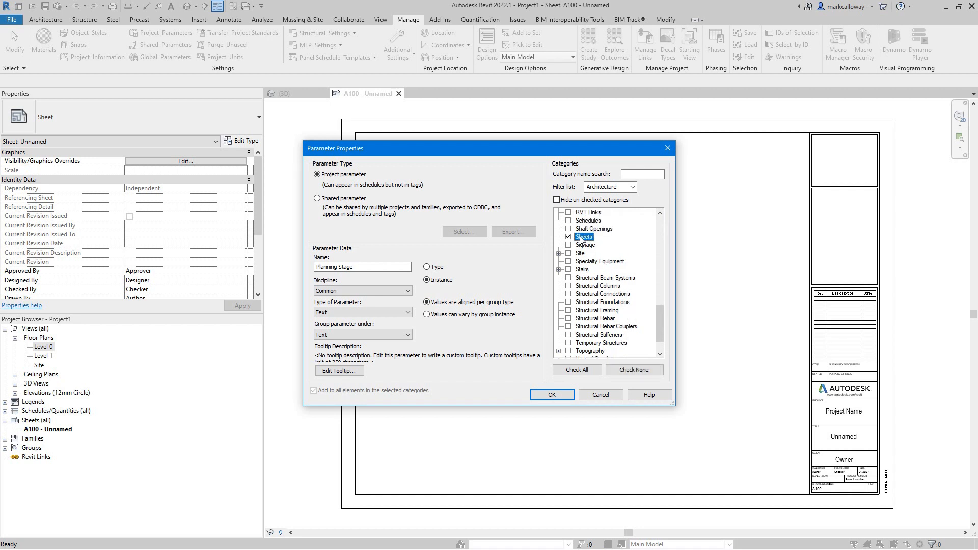
pyautogui.click(547, 397)
pyautogui.click(444, 365)
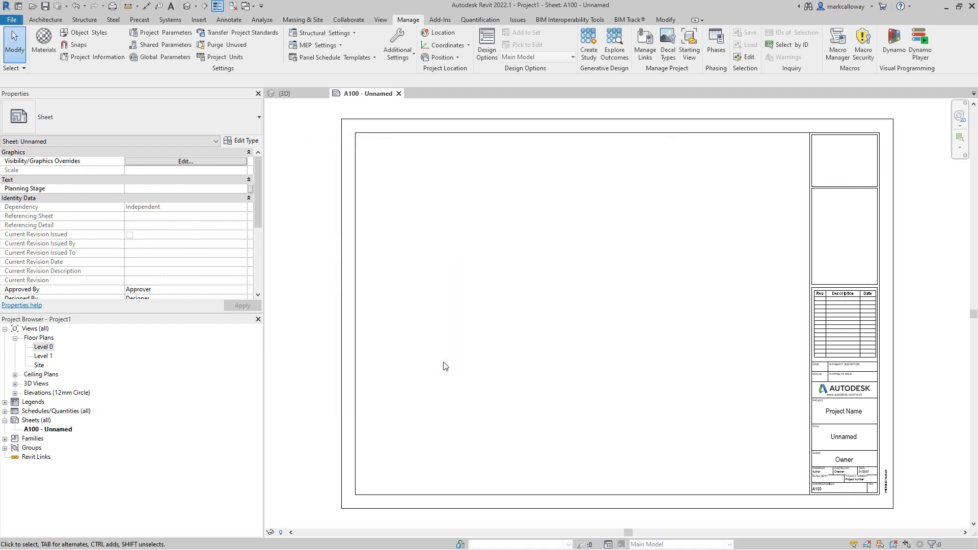
# Open the Planning Stage value of sheet A100 for editing.
pyautogui.click(144, 188)
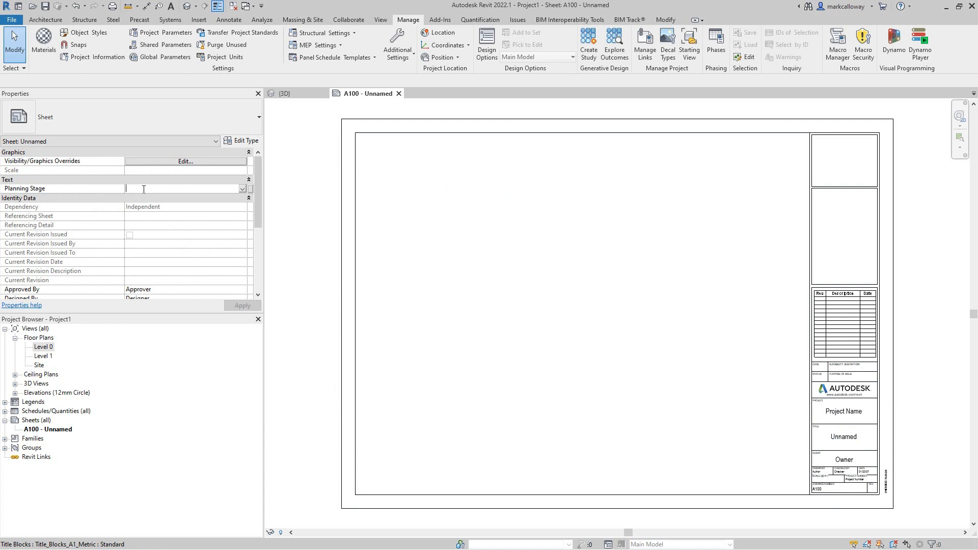